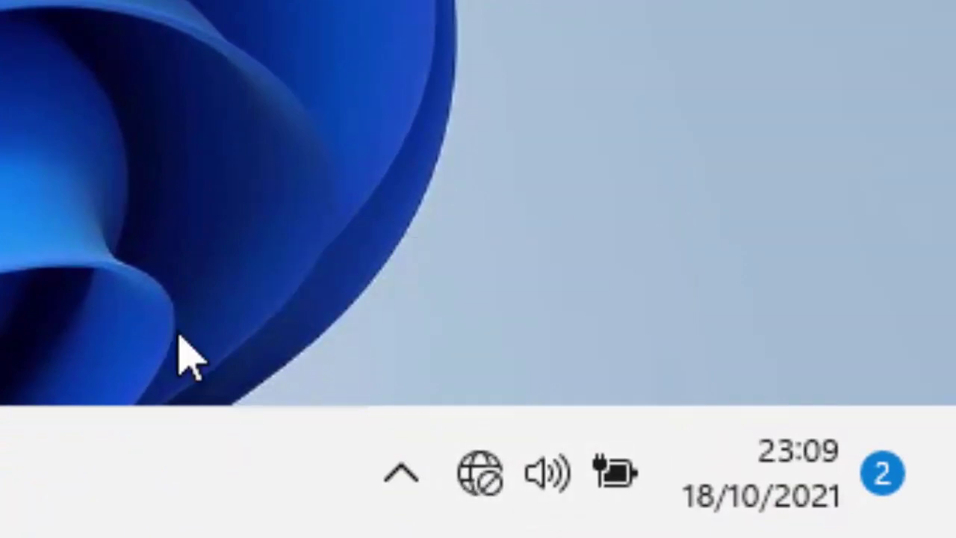
- Turn Wi-Fi on from the tray's quick settings to list available networks like HP24old
click(493, 487)
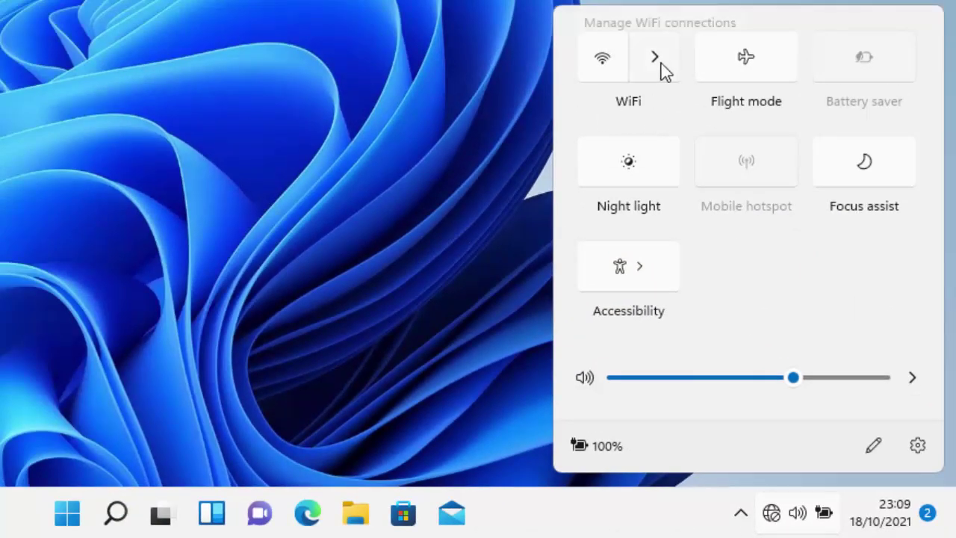
click(663, 69)
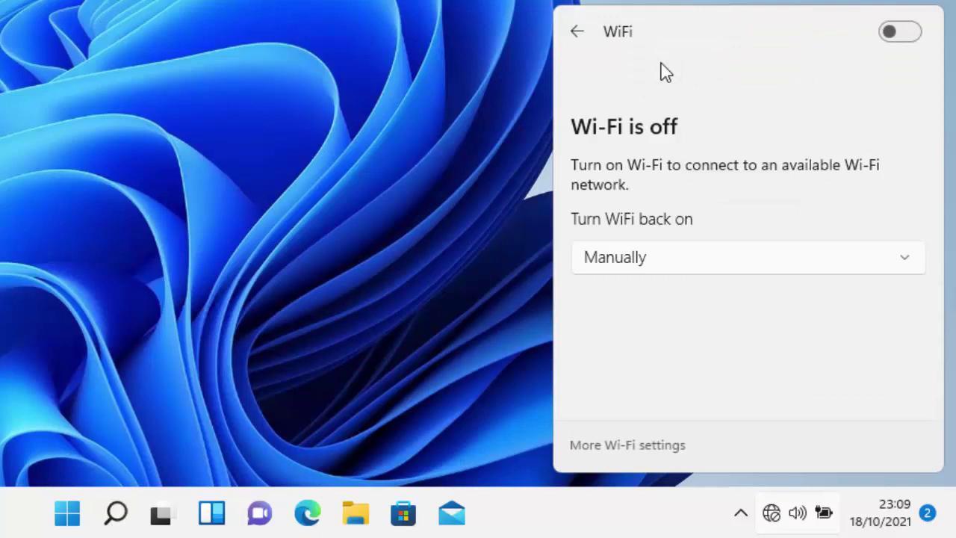
click(914, 32)
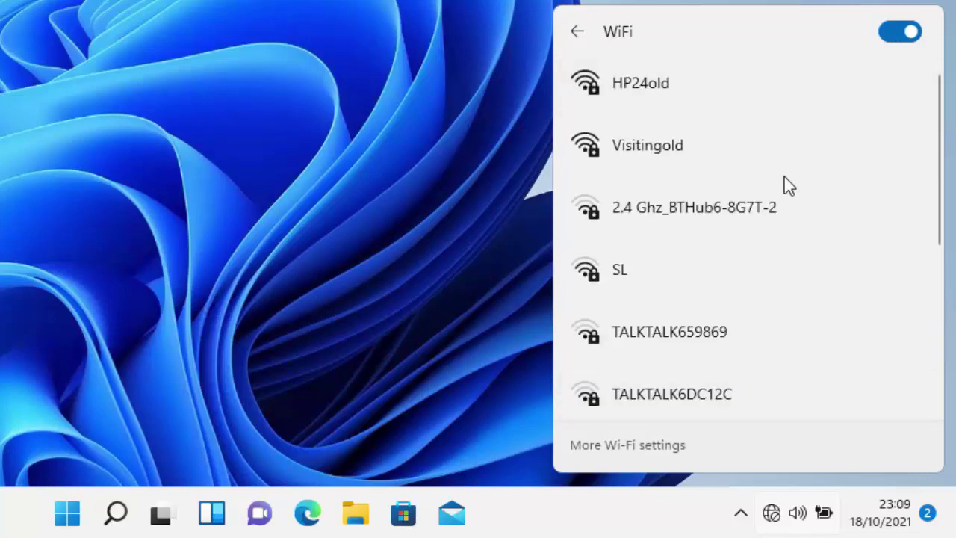
scroll(716, 108, down, 5)
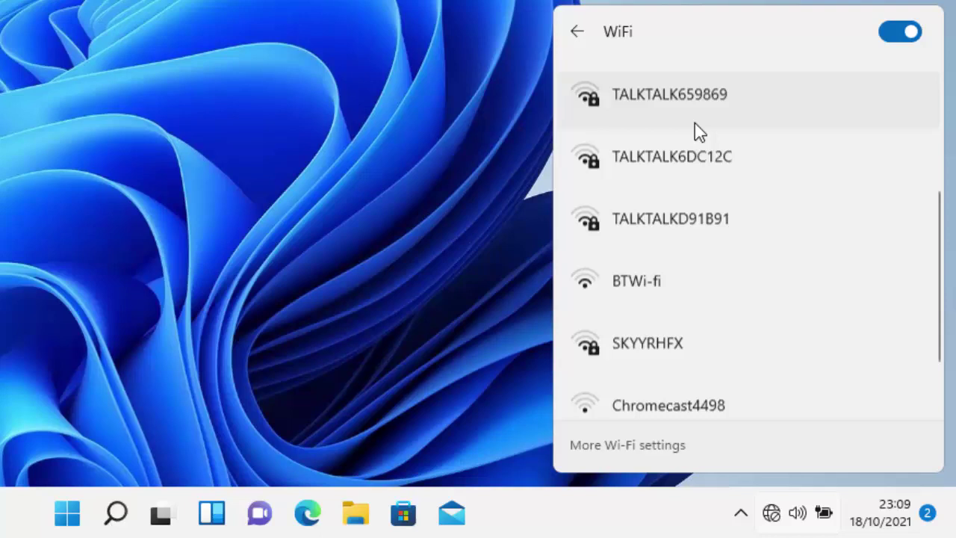
scroll(694, 127, up, 5)
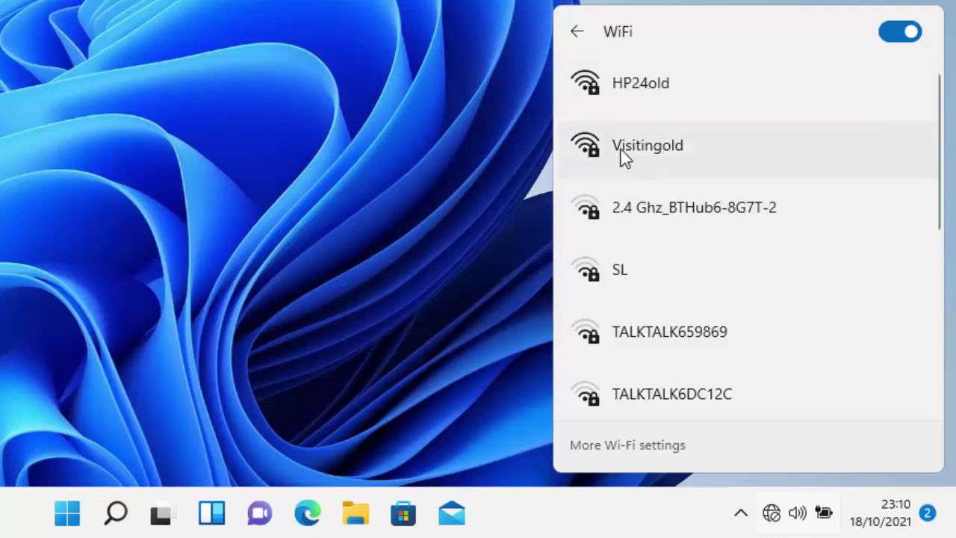
- Select the HP24old network and choose Connect to bring up the security key prompt
click(662, 86)
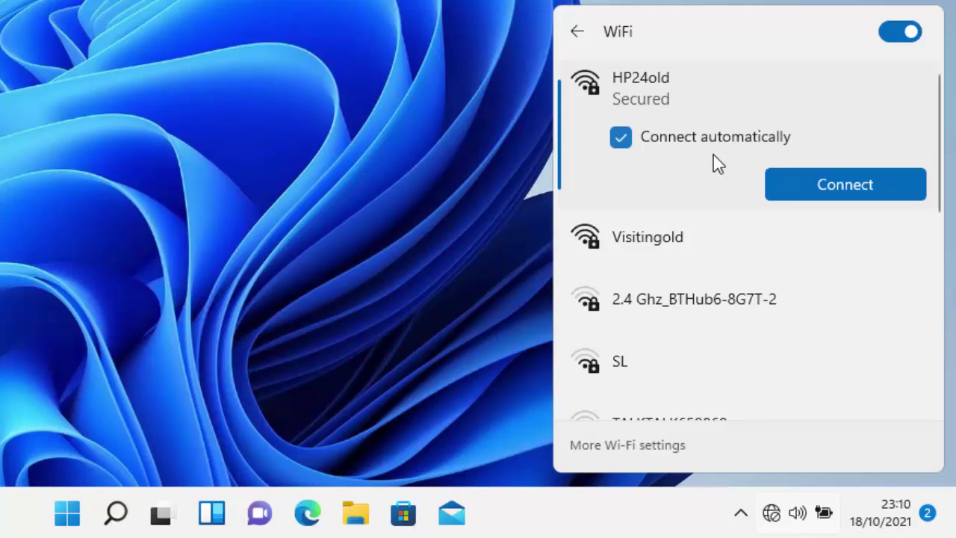
click(840, 185)
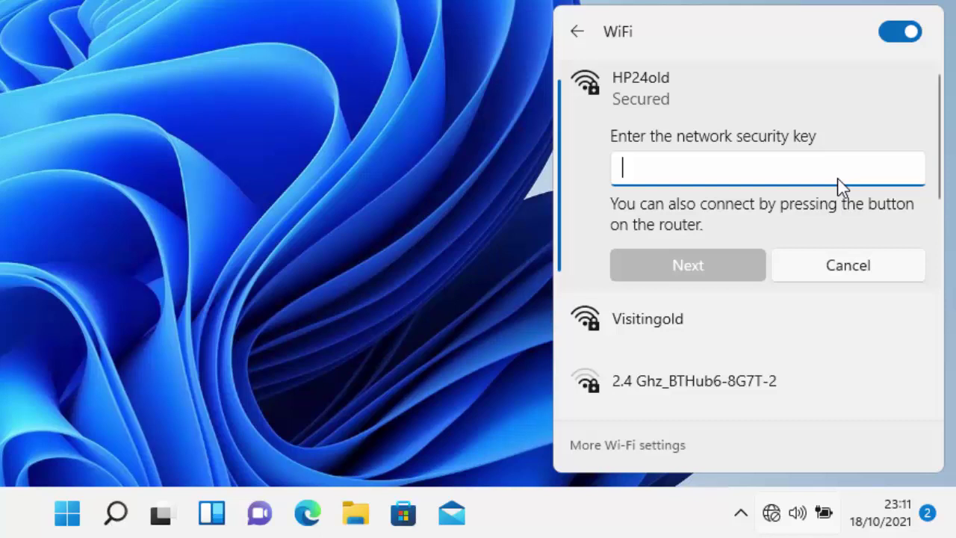
- Type the HP24old network security key, revealing it to check and retyping after a mistake
text(•••••••)
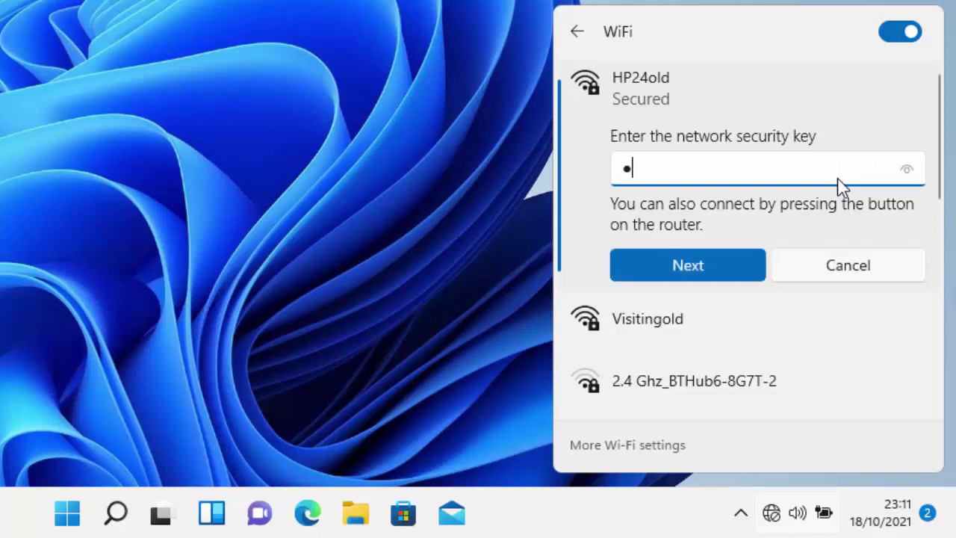
key(BackSpace)
key(BackSpace)
key(BackSpace)
key(BackSpace)
key(BackSpace)
key(BackSpace)
key(BackSpace)
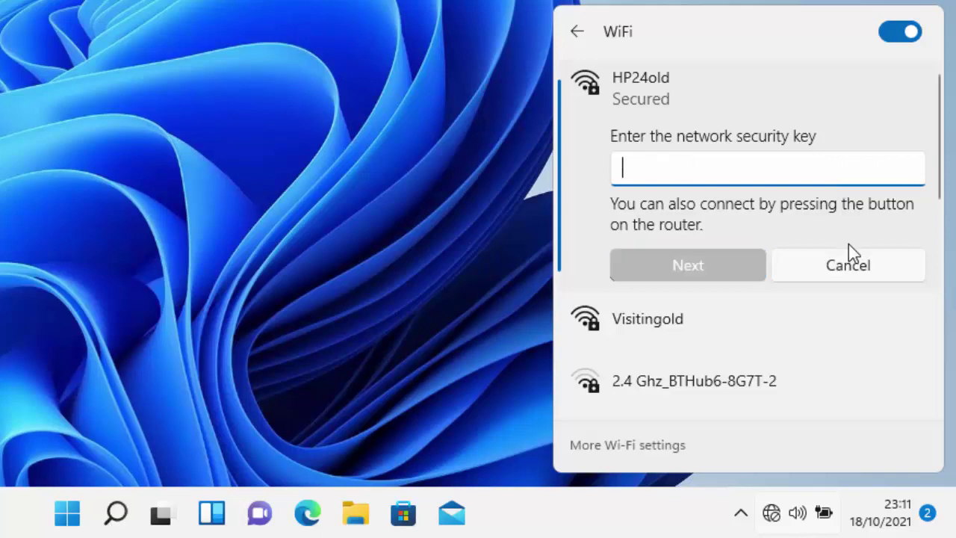
text(••••••)
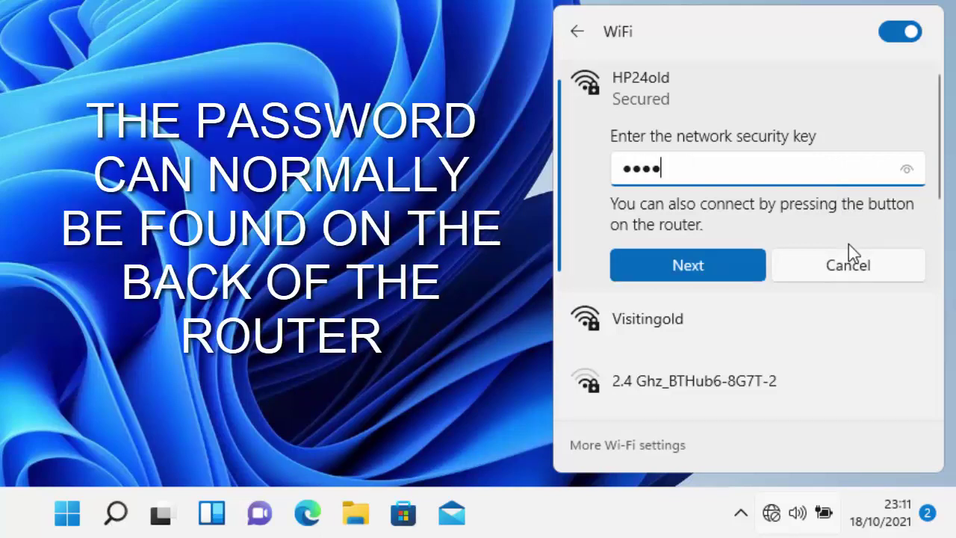
text(••••••)
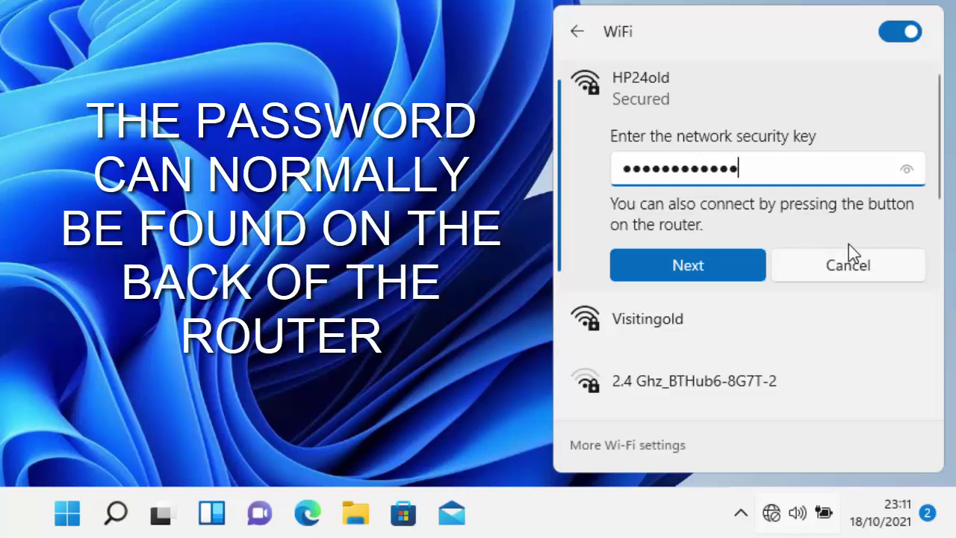
text(••••)
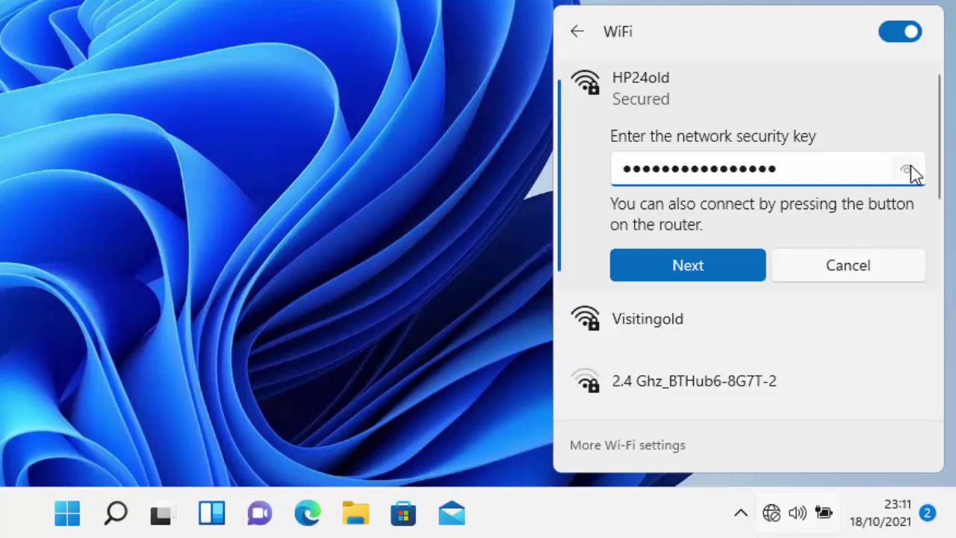
drag(910, 172, 910, 172)
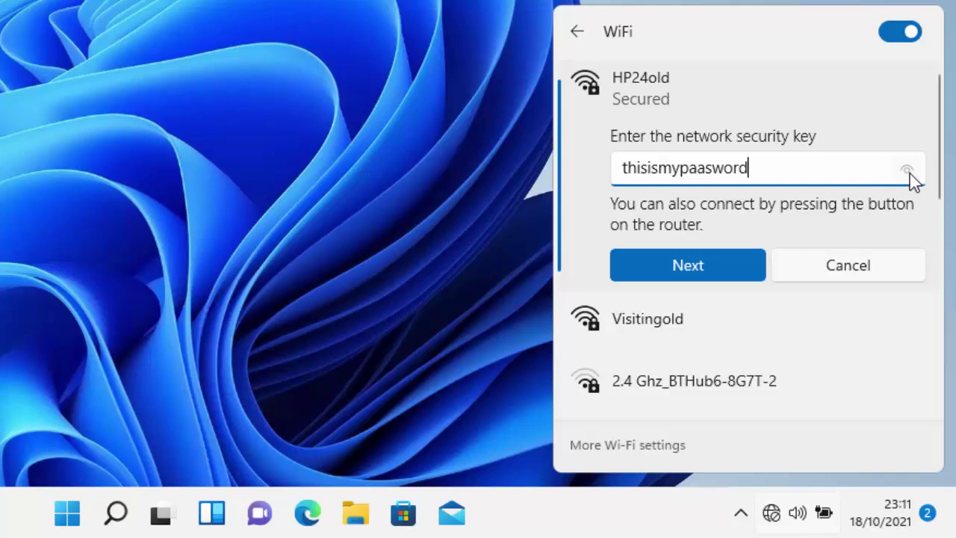
drag(910, 172, 911, 172)
key(BackSpace)
key(BackSpace)
key(BackSpace)
key(BackSpace)
key(BackSpace)
key(BackSpace)
key(BackSpace)
key(BackSpace)
key(BackSpace)
key(BackSpace)
key(BackSpace)
key(BackSpace)
key(BackSpace)
key(BackSpace)
key(BackSpace)
key(BackSpace)
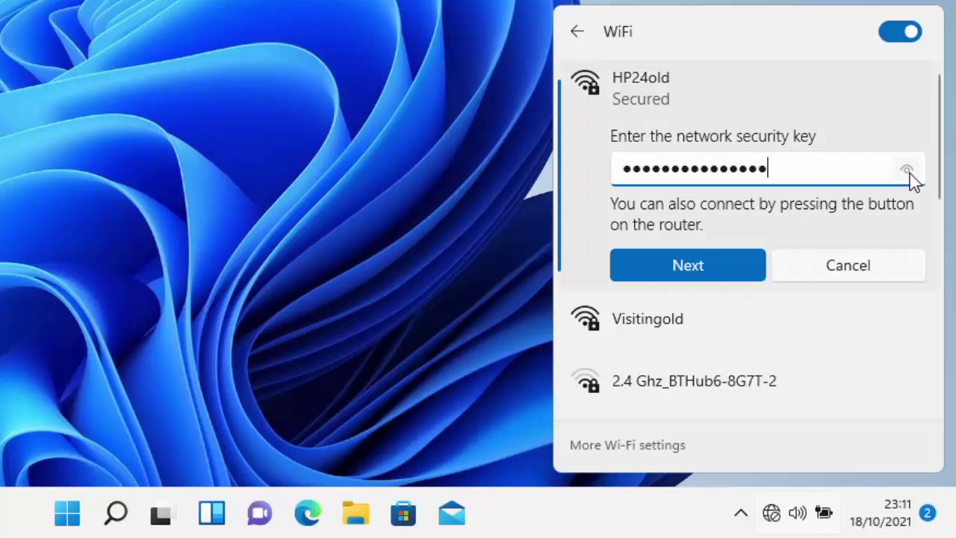
text(•••••)
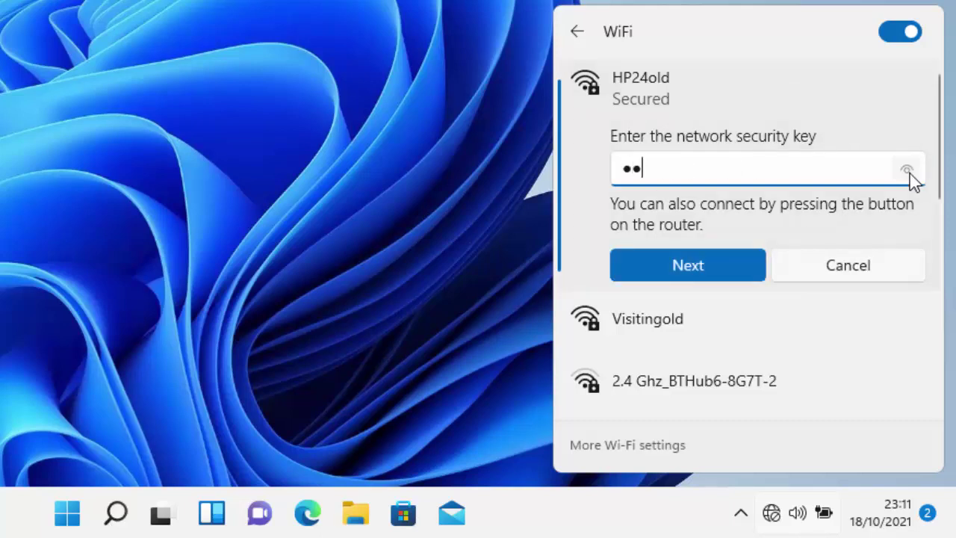
text(••••)
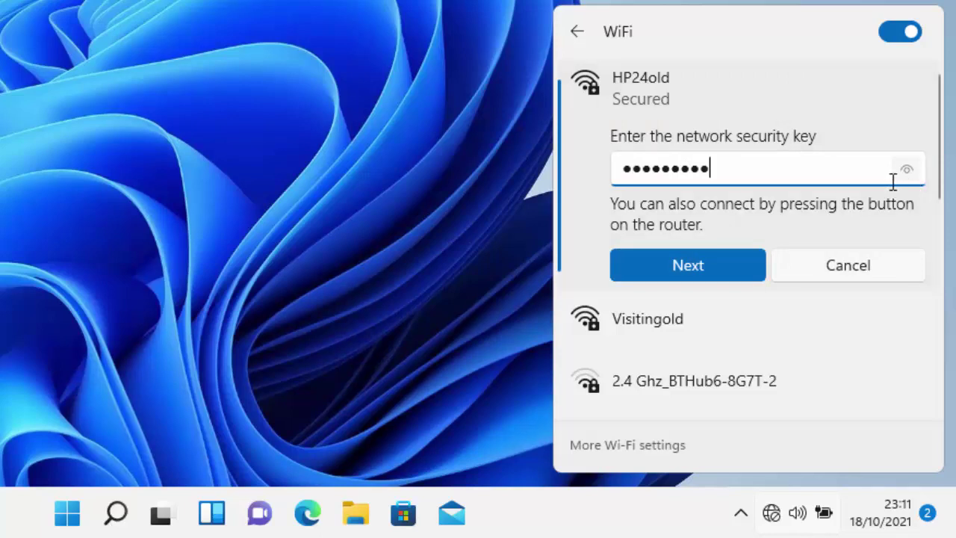
- Submit the key to connect to HP24old, then view its network properties in Settings
click(723, 269)
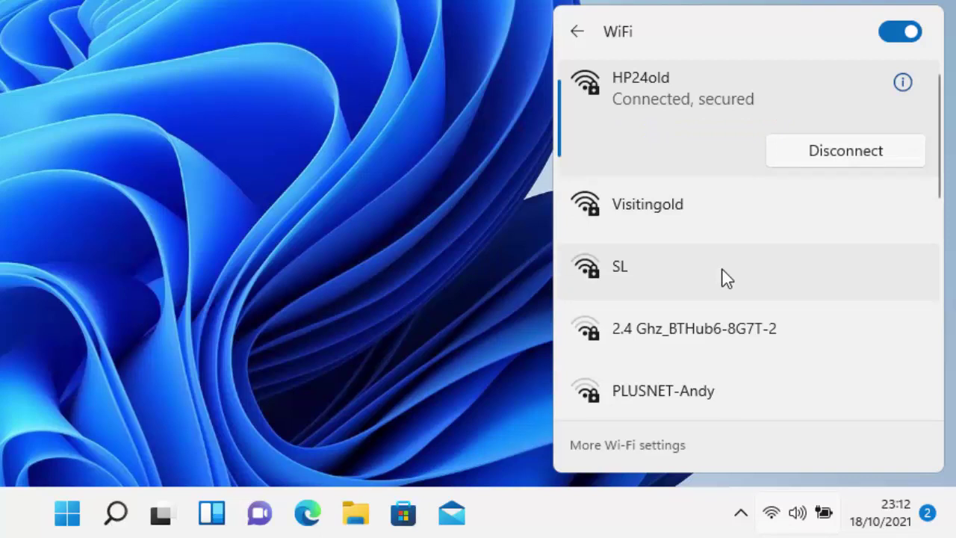
click(903, 85)
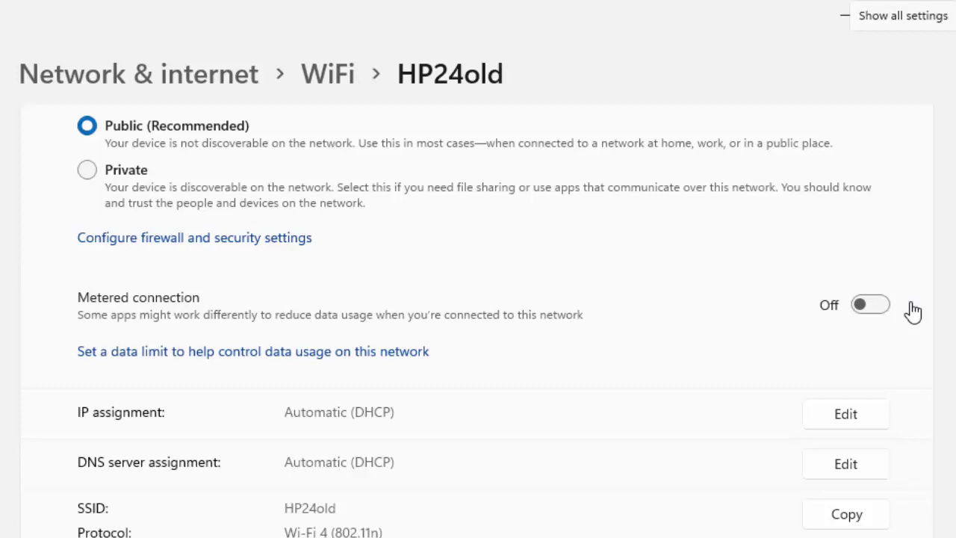
- Switch HP24old's profile to Private, revert it to Public, and close Settings
click(87, 171)
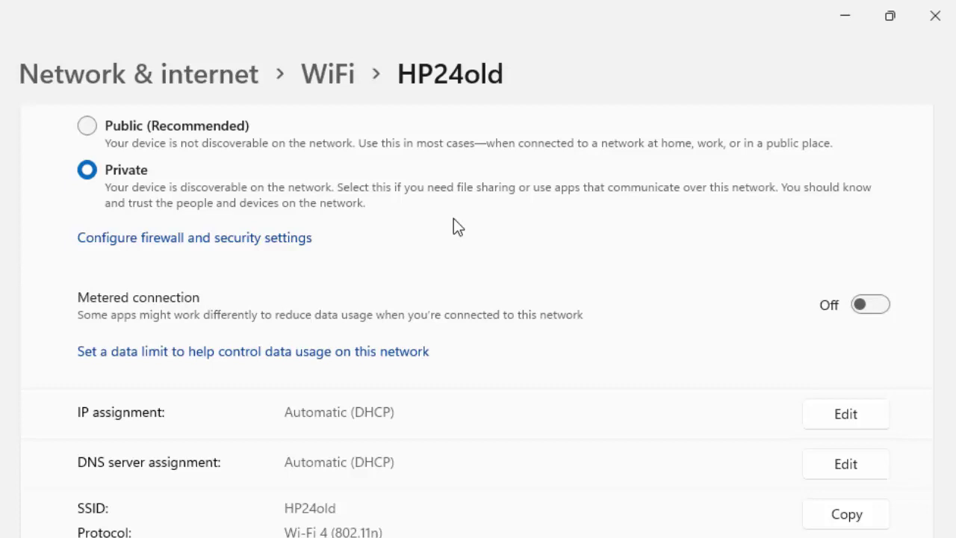
click(88, 125)
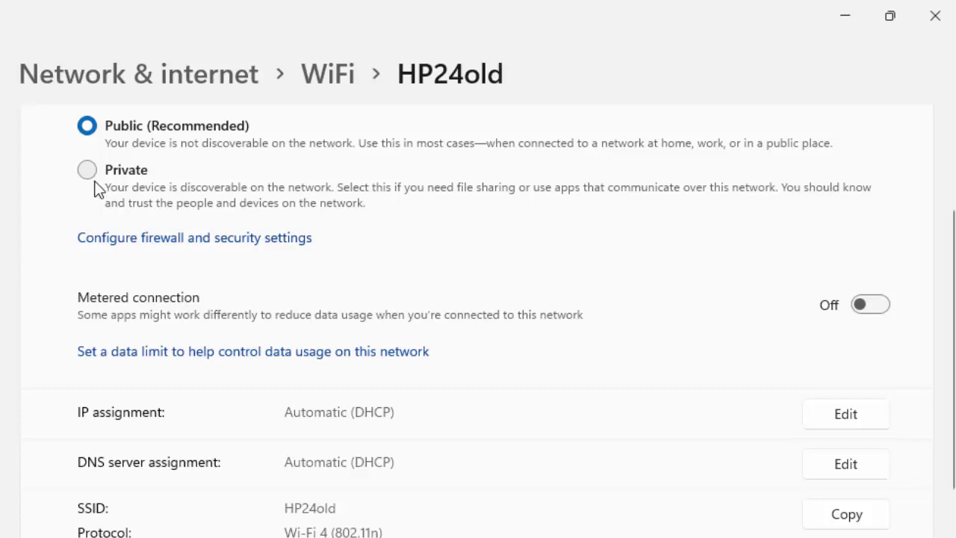
click(934, 24)
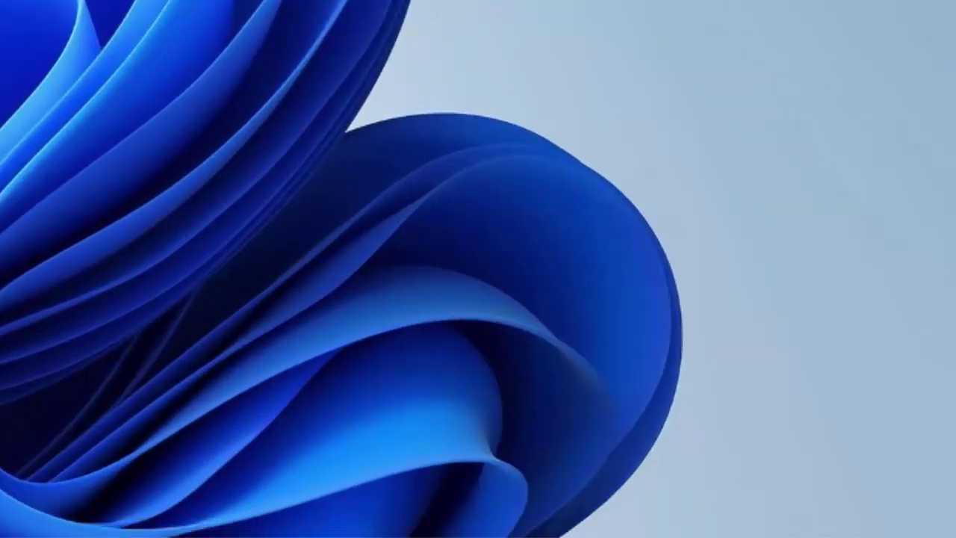